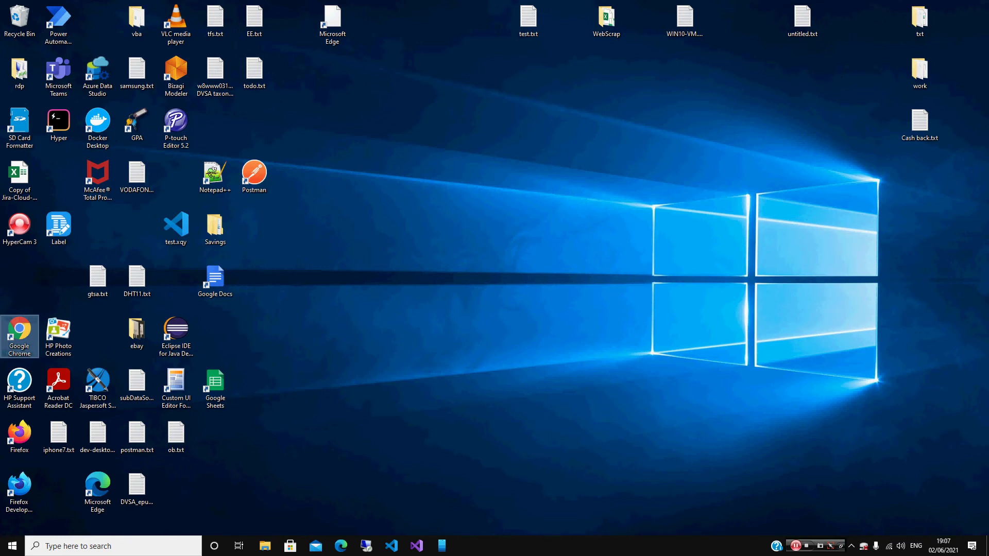
- Open the anydata sample users JSON page in a new Chrome window
double_click(31, 348)
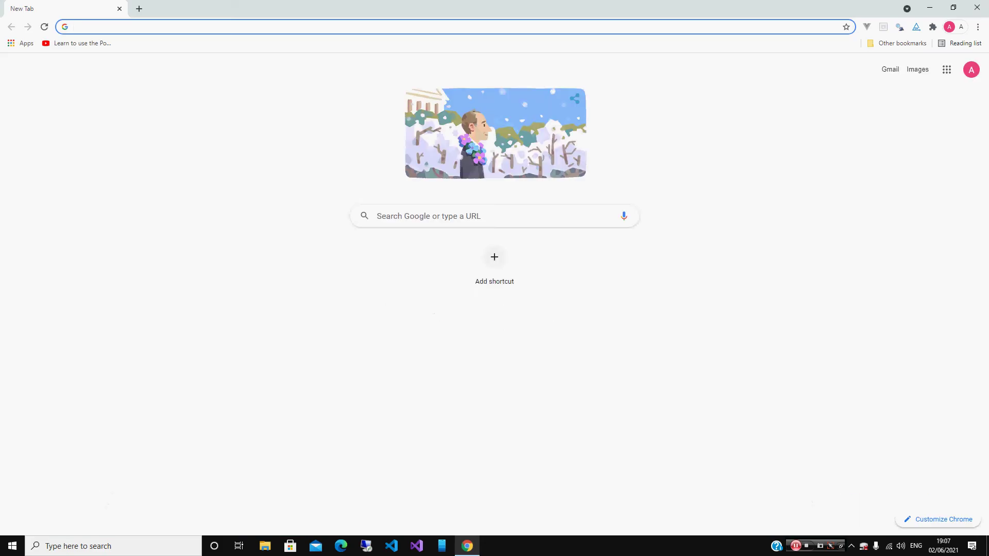
key("ctrl+l")
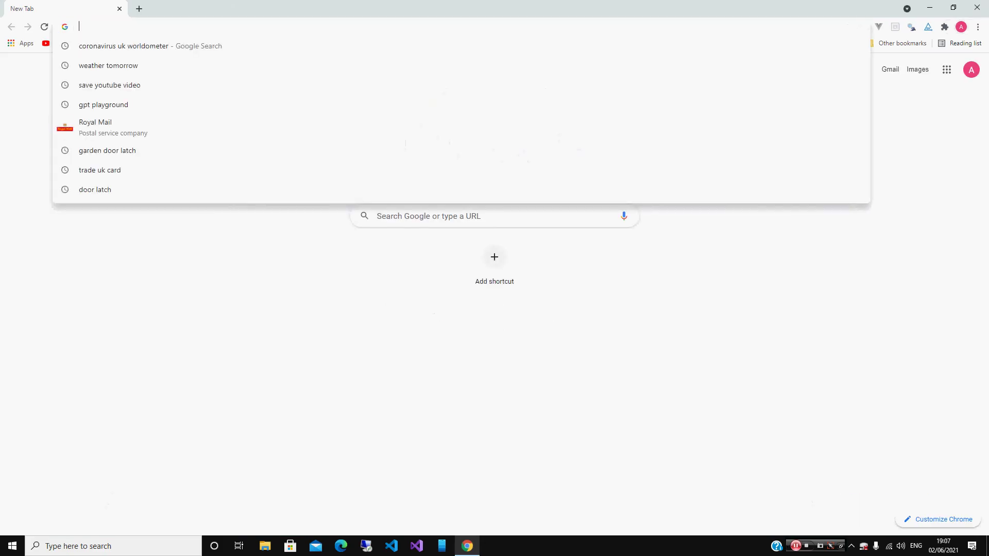
type("anydata.azurewebsites.net")
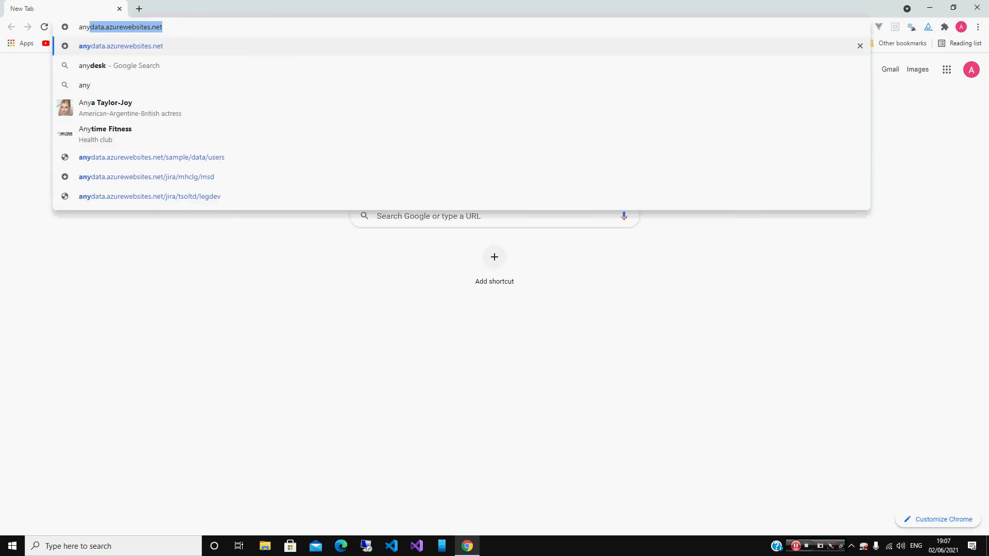
left_click(152, 157)
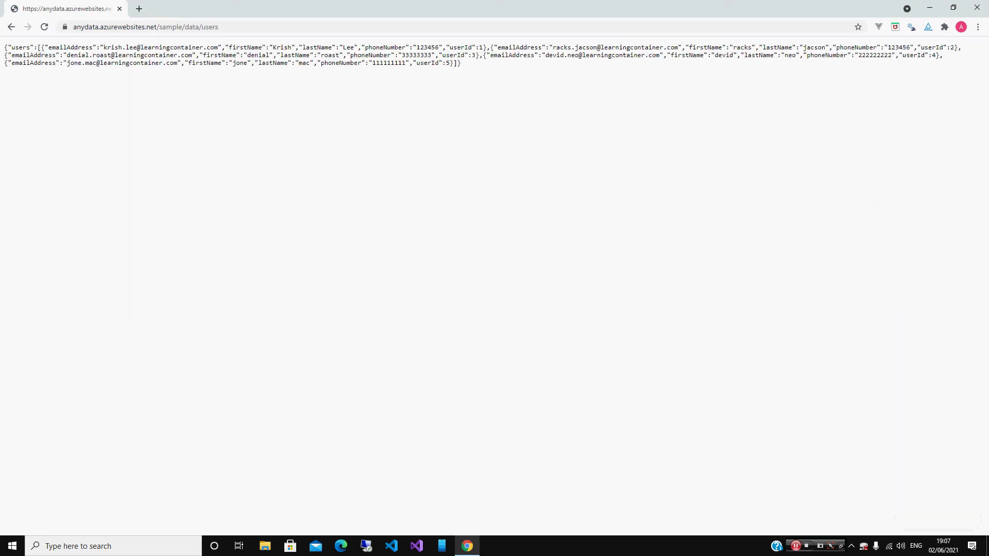
- Copy the users page URL and begin searching Windows for Postman
left_click(204, 28)
right_click(205, 28)
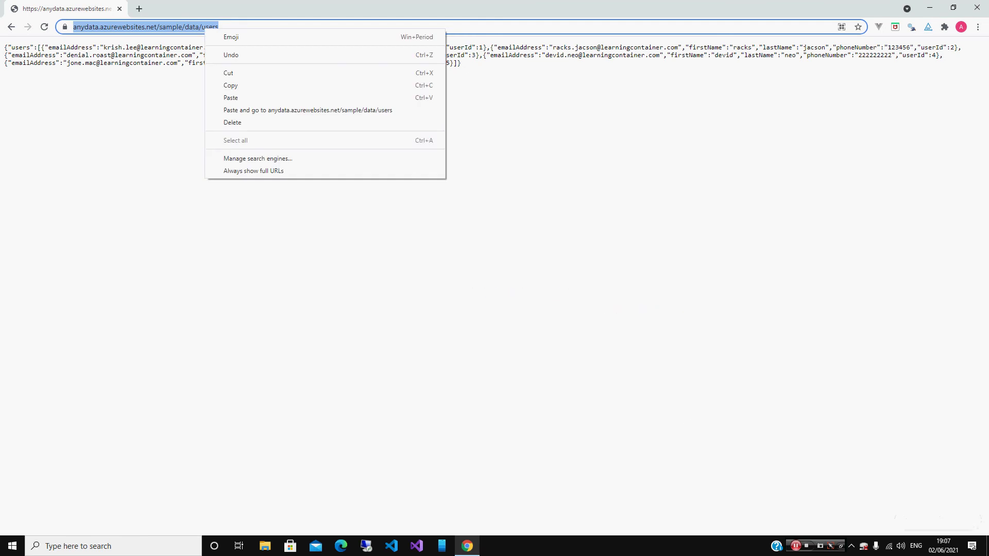
left_click(230, 85)
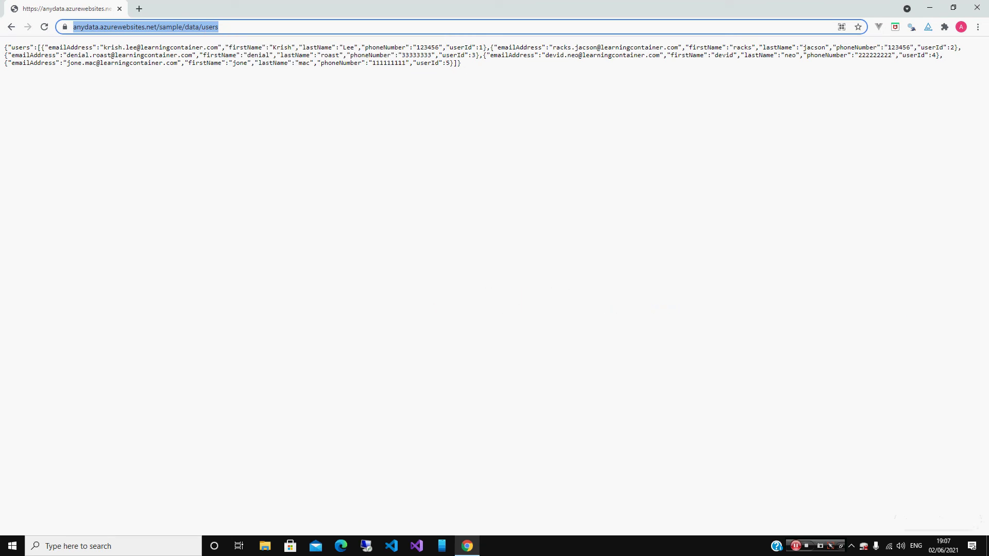
left_click(116, 546)
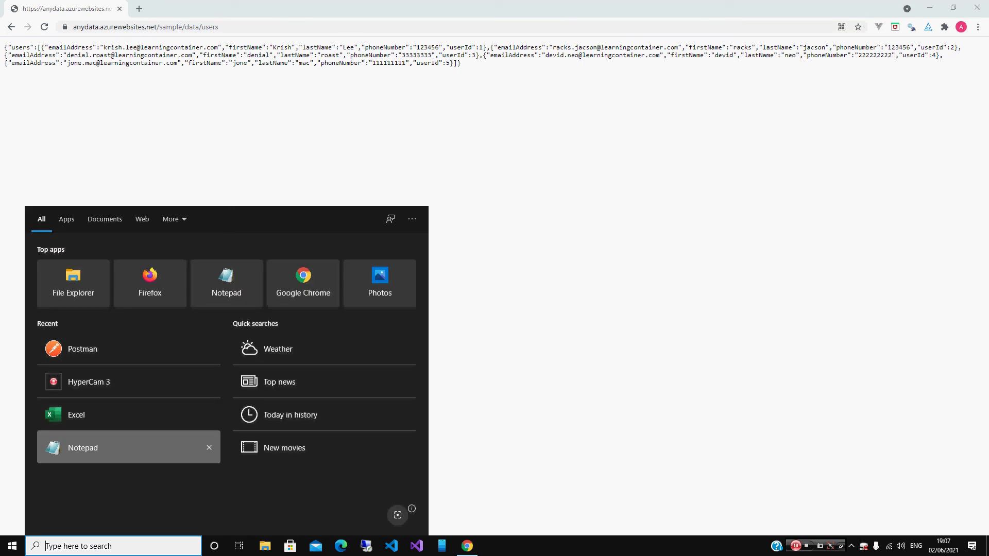
- Send the anydata users GET request in Postman and select the first returned user object
left_click(83, 349)
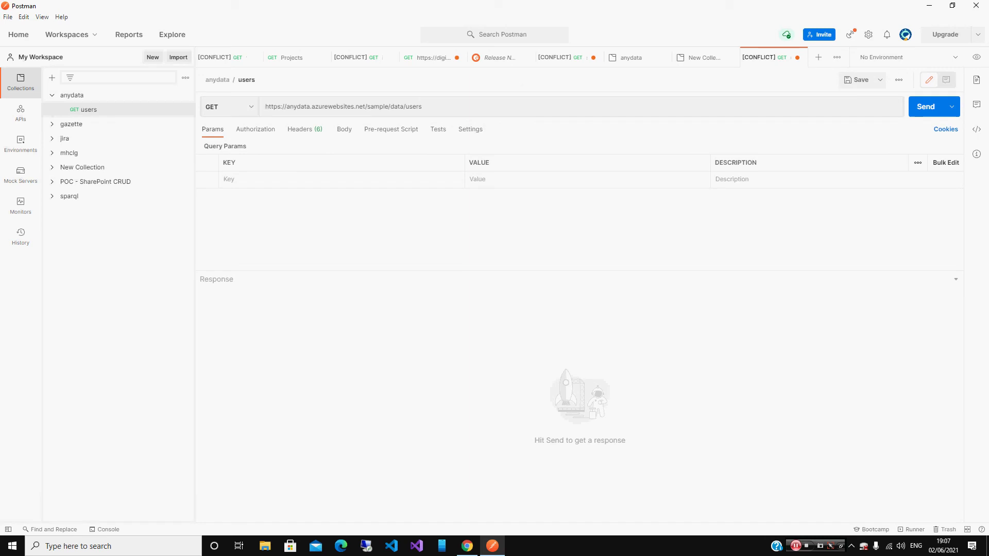
key("ctrl+Return")
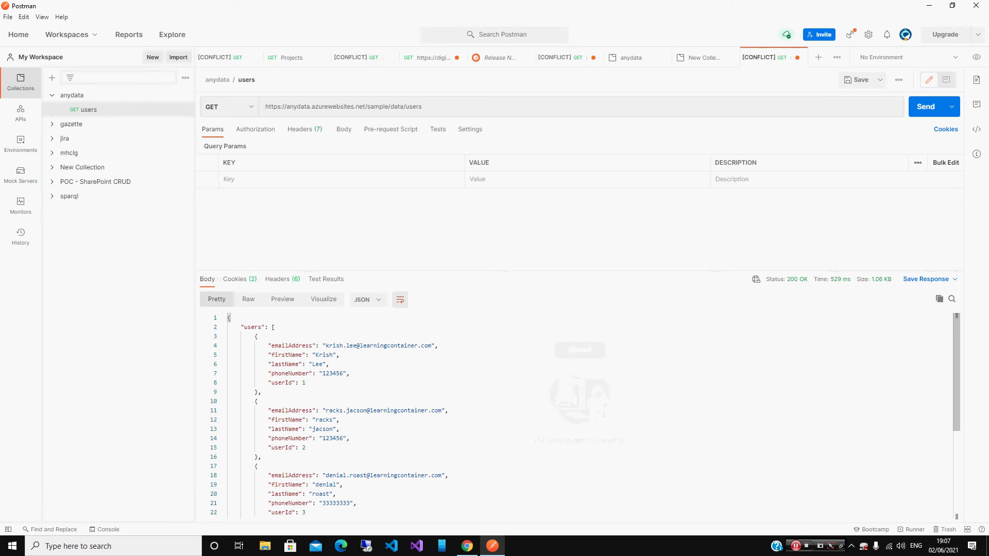
scroll(579, 418, "down", 5)
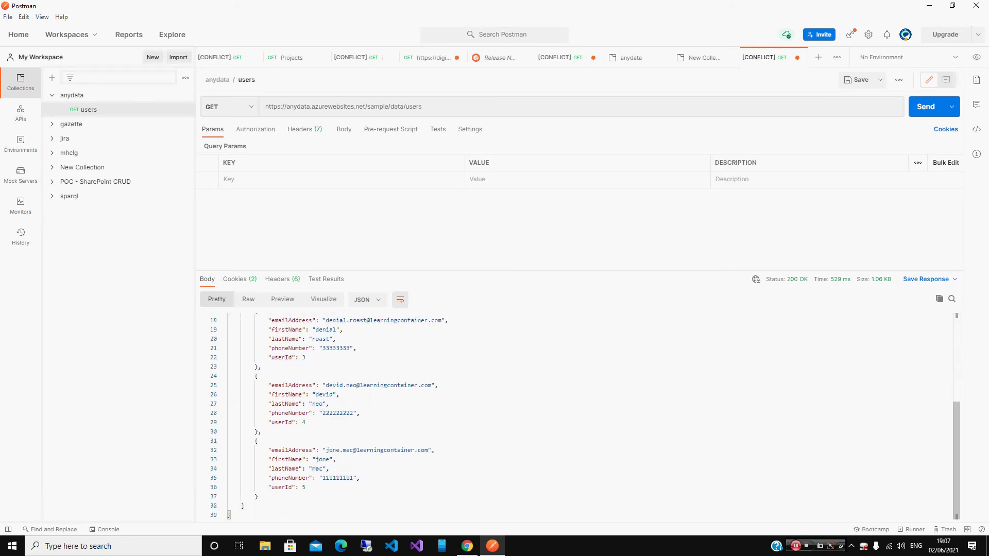
scroll(580, 417, "up", 3)
scroll(579, 417, "up", 2)
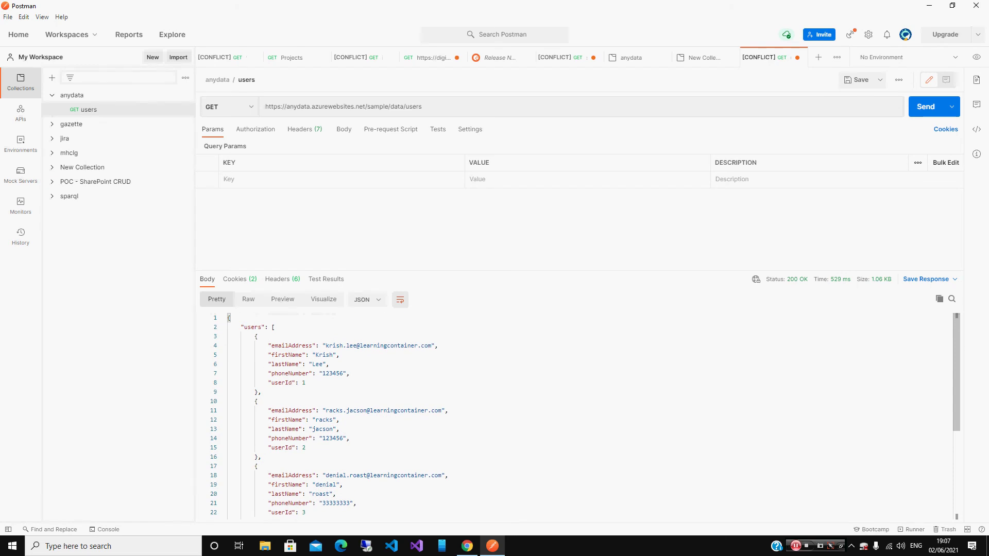
left_click_drag(261, 392, 257, 345)
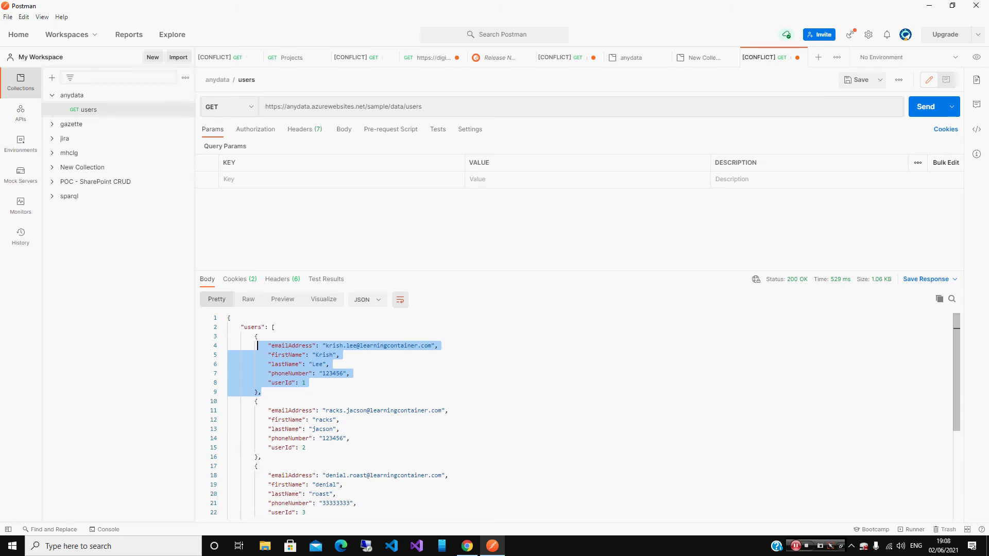
- Launch Excel, create a blank workbook, and start a Data > From Web import
left_click(116, 547)
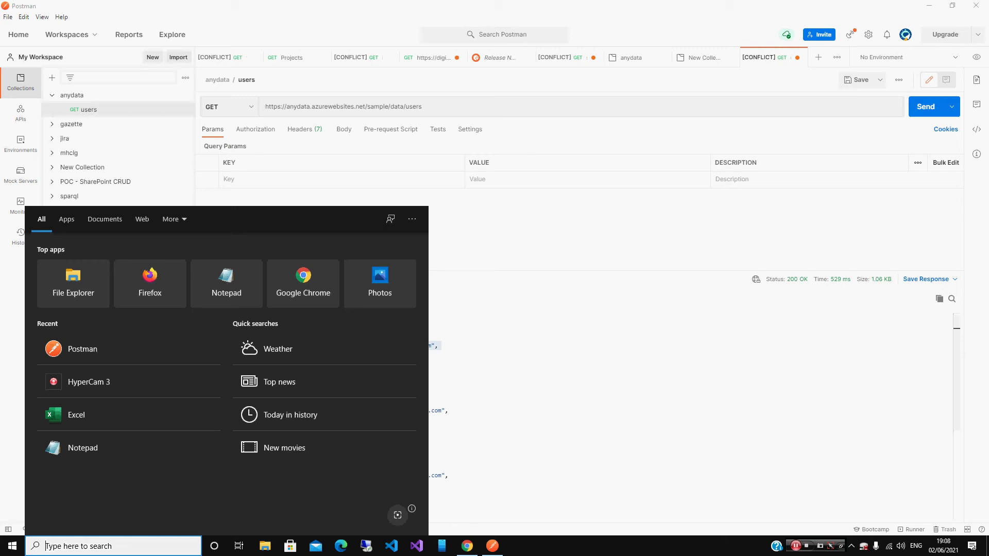
left_click(76, 415)
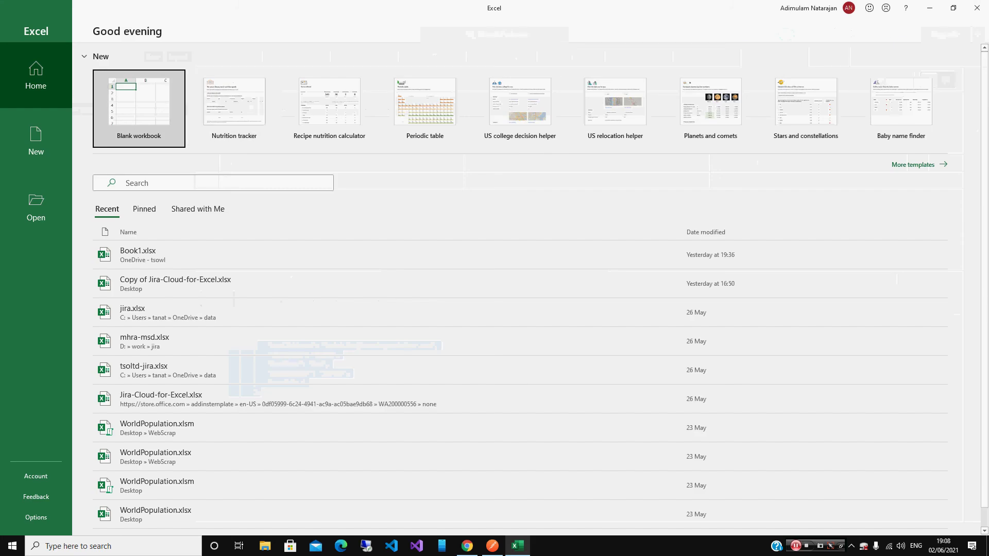
key("Return")
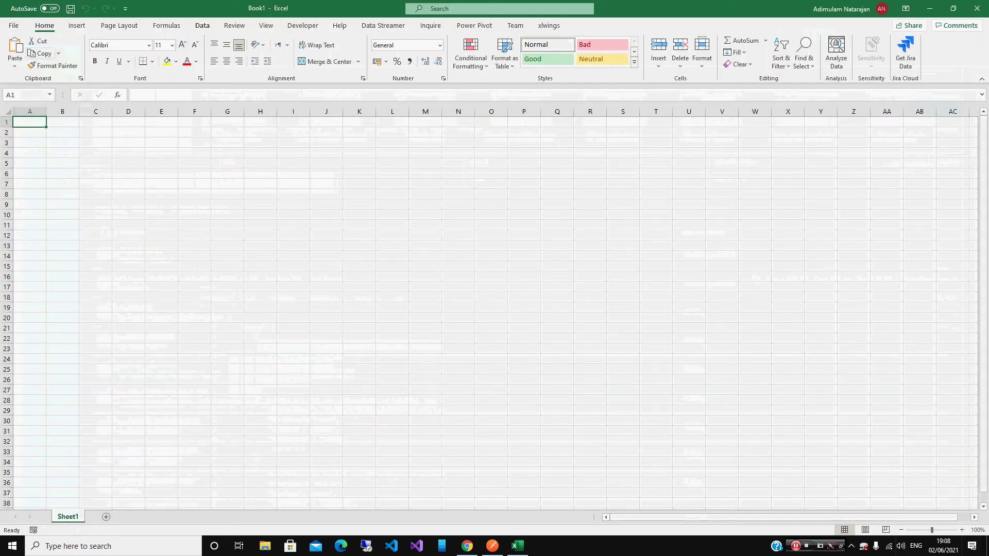
left_click(202, 26)
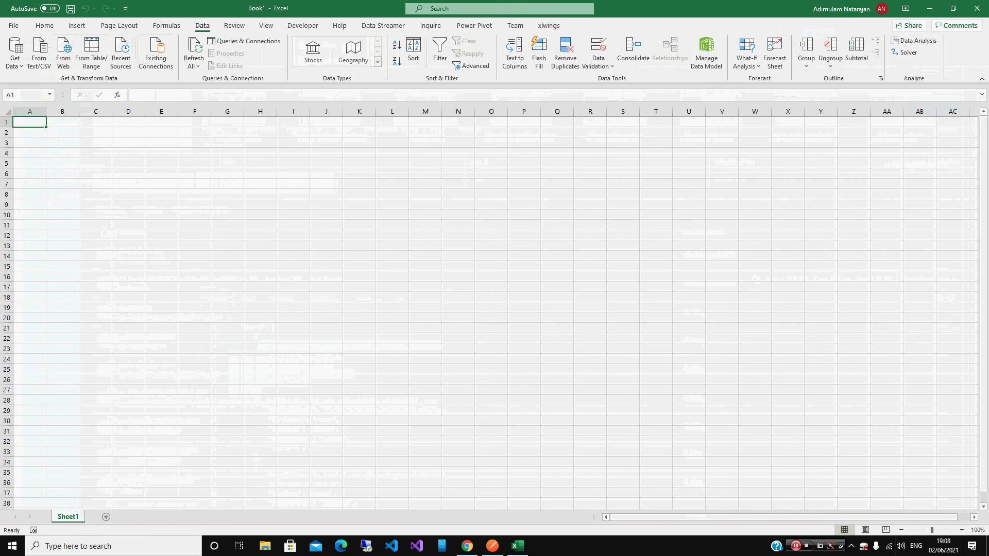
left_click(63, 54)
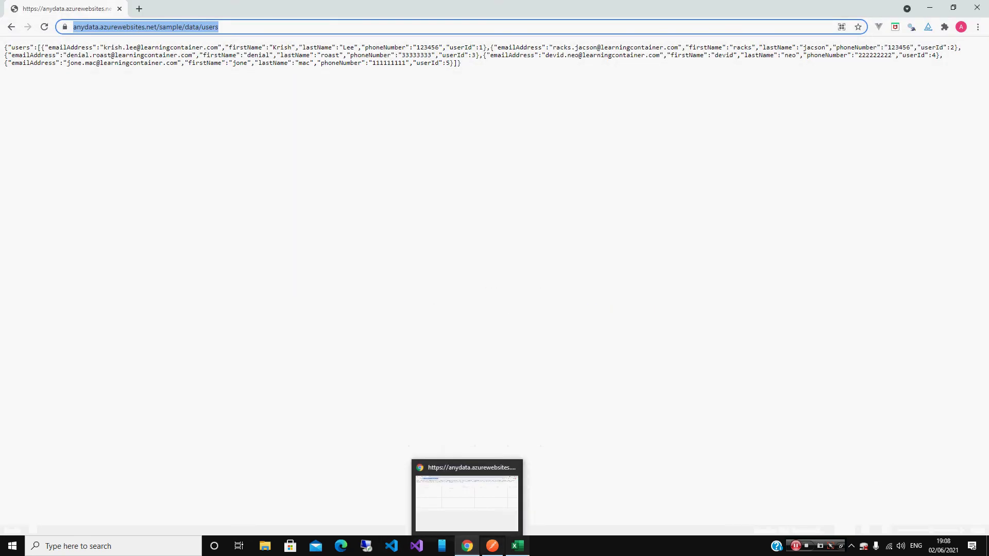
- Paste the anydata users URL into From Web and connect, opening the 'users' query
left_click(517, 547)
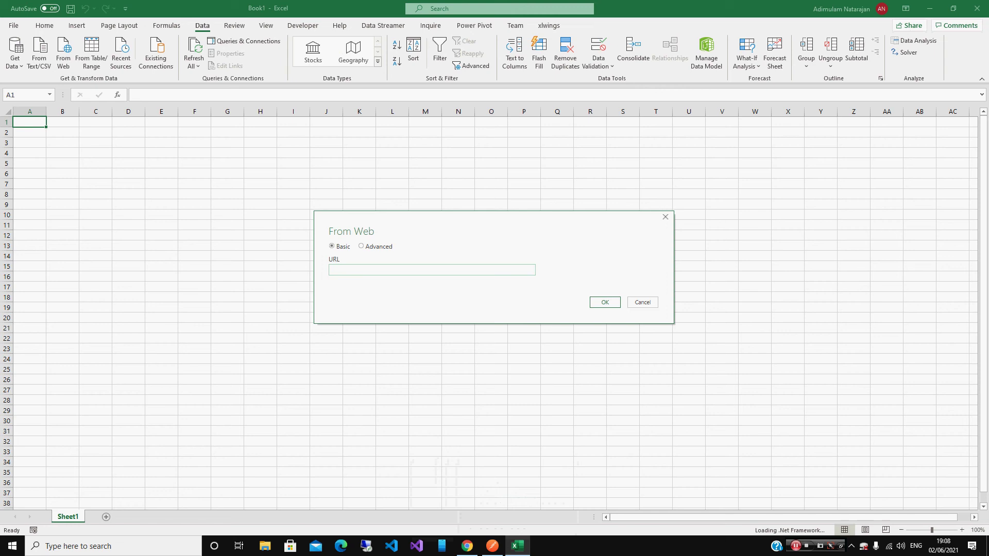
type("https://anydata.azurewebsites.net/sample/data/users")
key("Return")
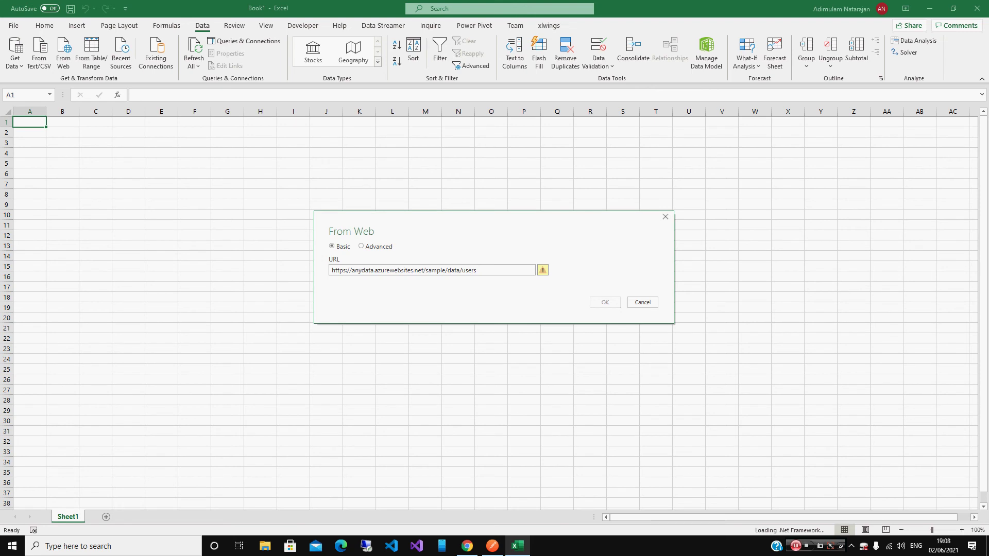
left_click(477, 269)
left_click(611, 301)
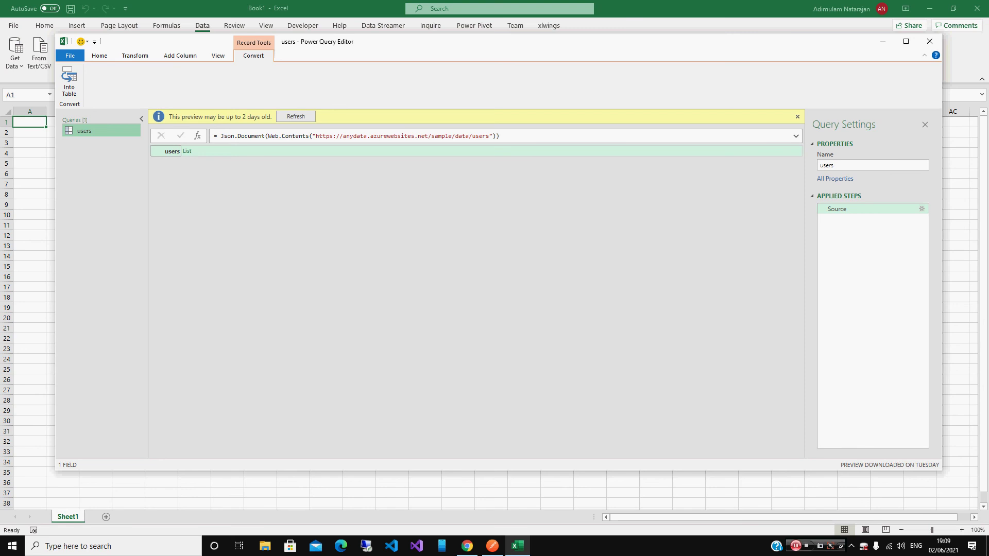
- Drill into the users List value and choose To Table for its five records
left_click(187, 150)
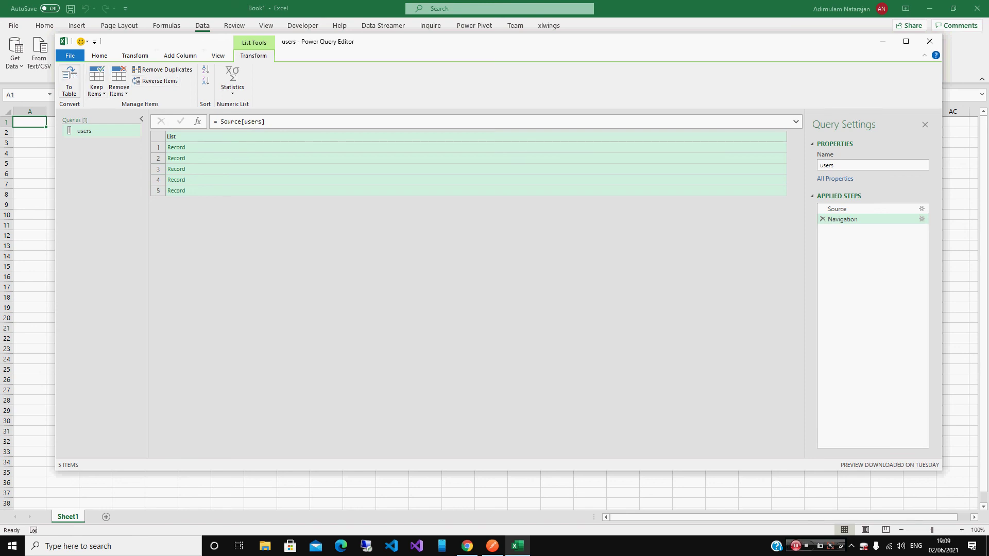
left_click(68, 78)
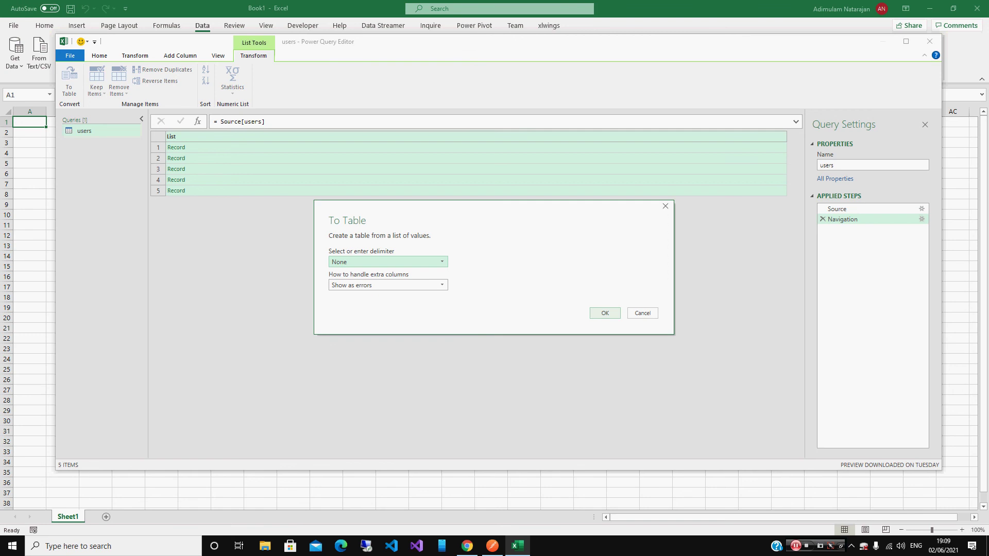
- Confirm To Table to get a Column1 of Records, then show its expandable fields
left_click(605, 313)
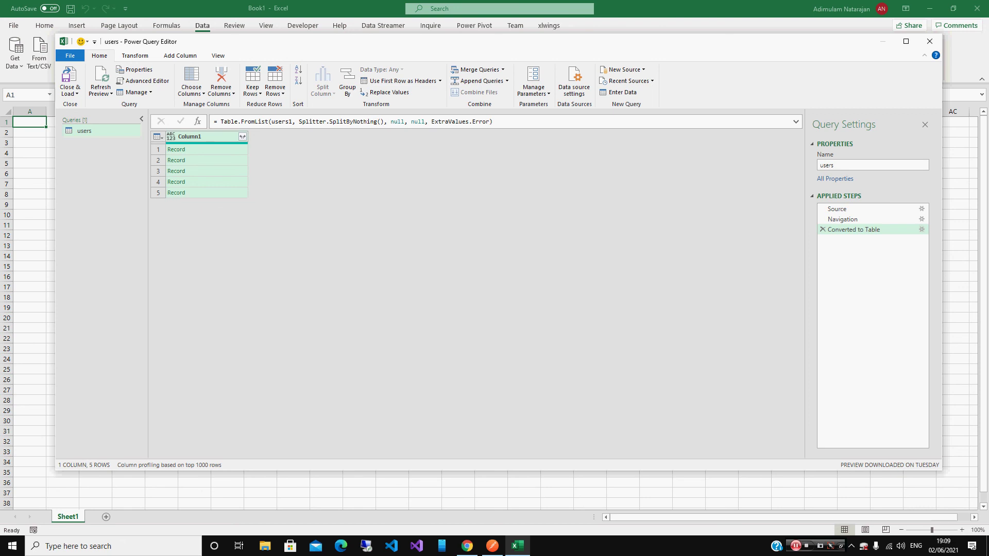
left_click(242, 136)
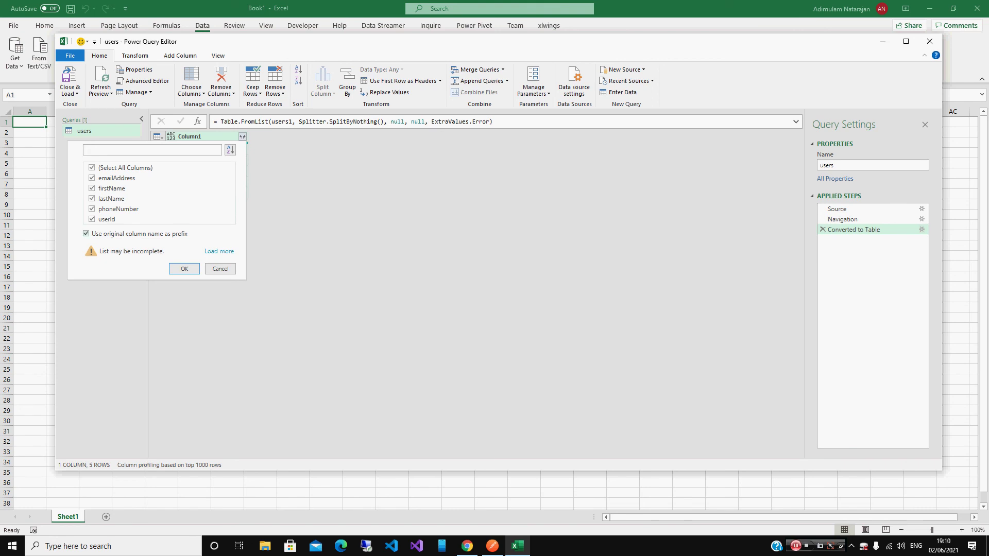
- Expand Column1 into emailAddress, firstName, lastName, phoneNumber and userId without name prefixes
left_click(85, 233)
left_click(184, 269)
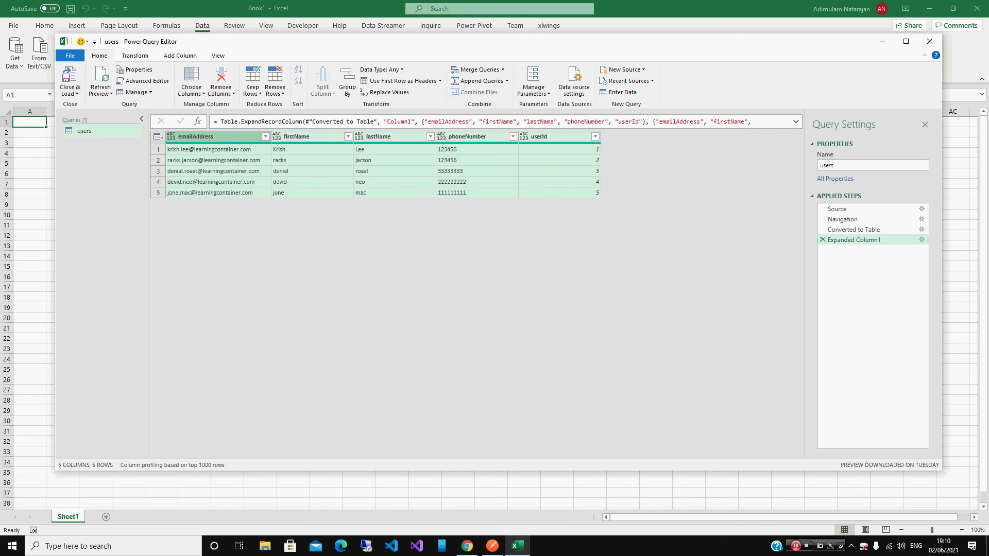
- Close & Load the users query into the workbook
left_click(68, 93)
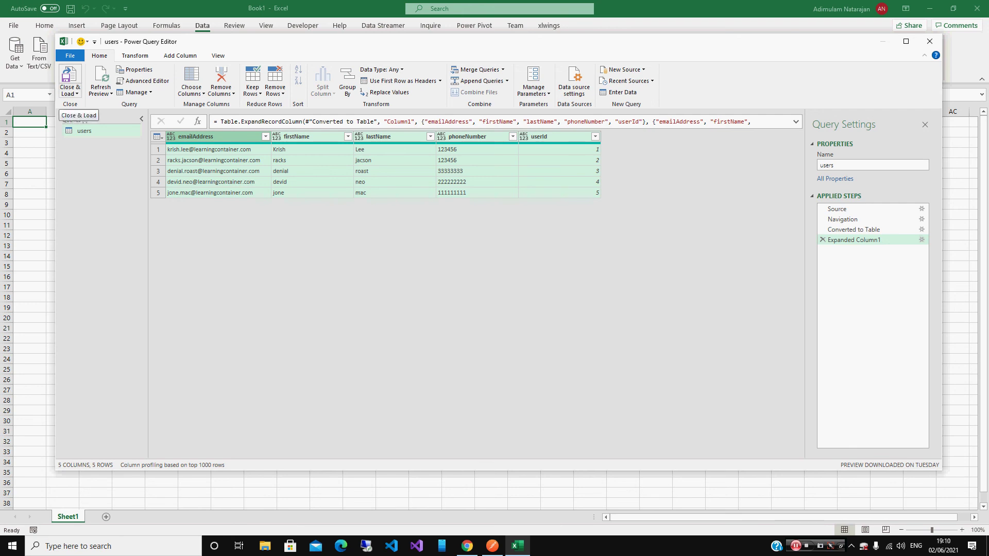
left_click(81, 105)
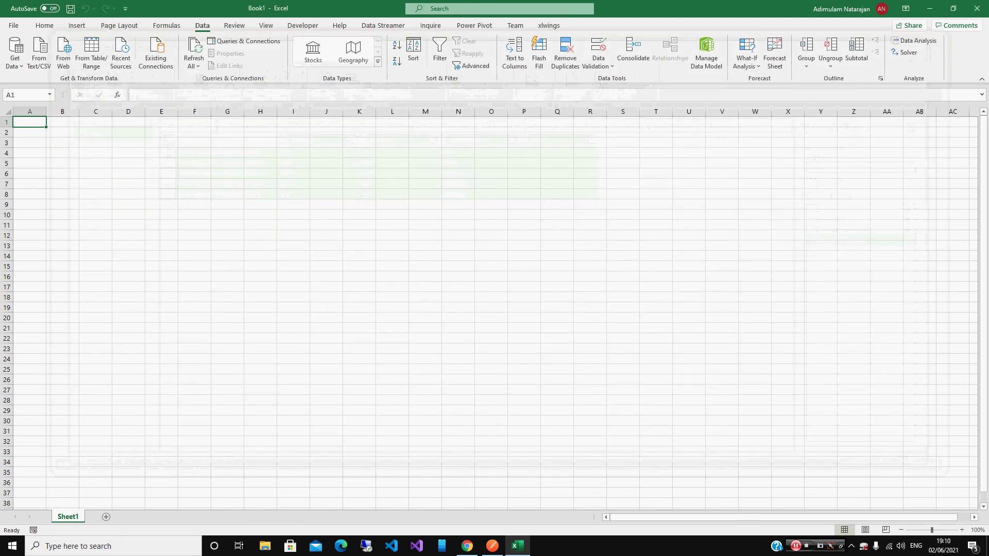